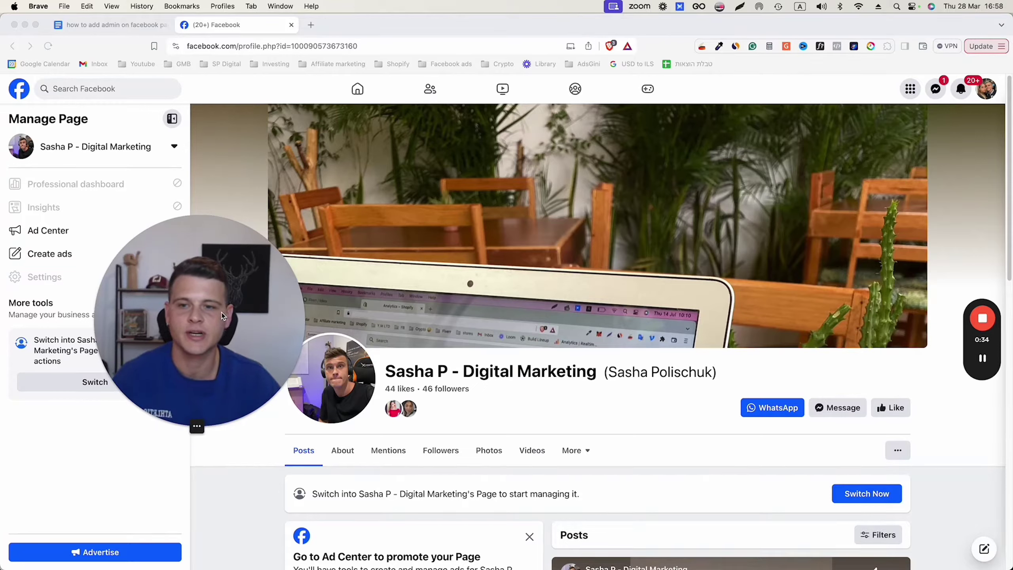
pyautogui.moveTo(222, 314); pyautogui.dragTo(403, 288)
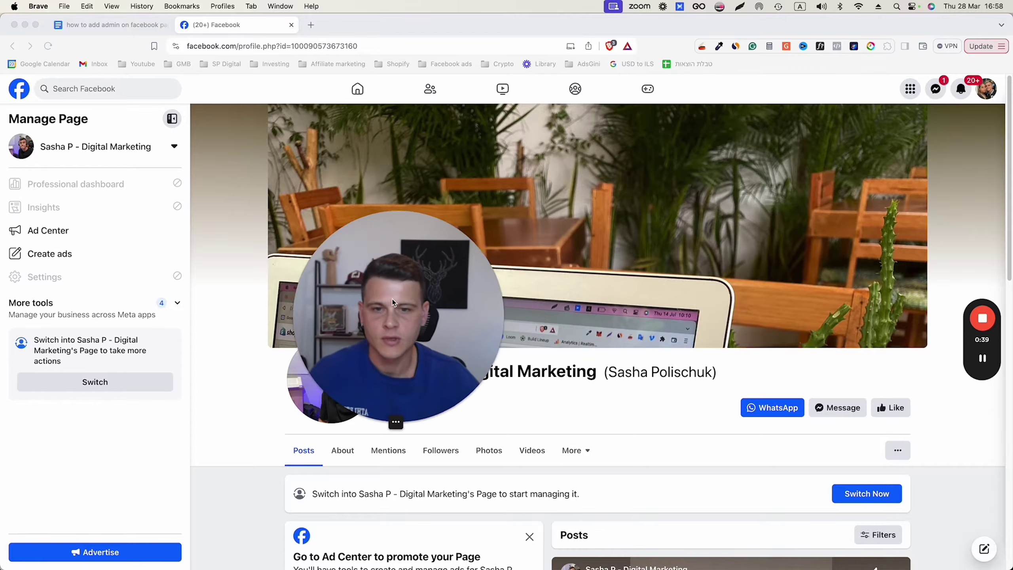
pyautogui.moveTo(392, 300); pyautogui.dragTo(354, 317)
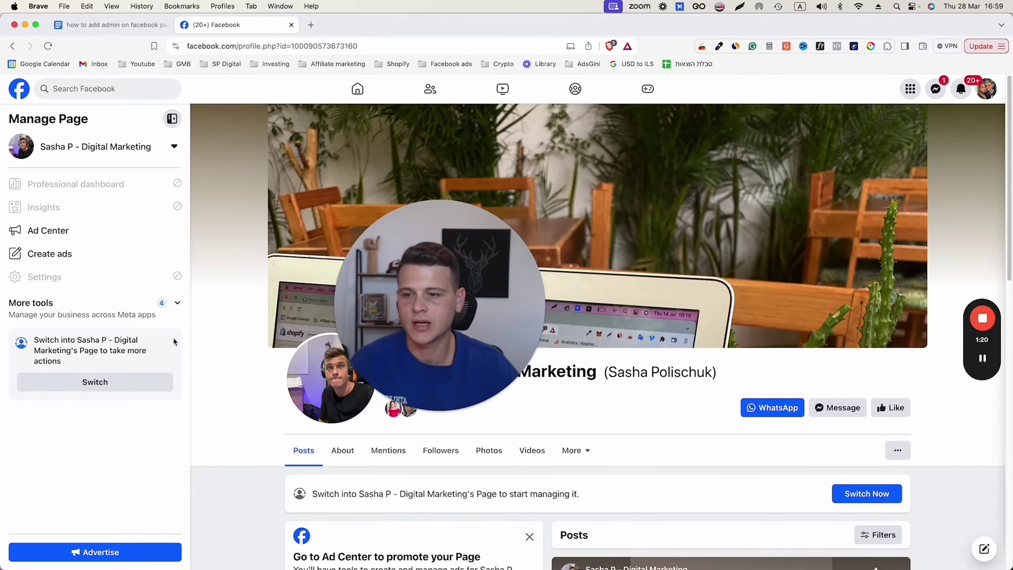
pyautogui.click(96, 381)
pyautogui.click(96, 381)
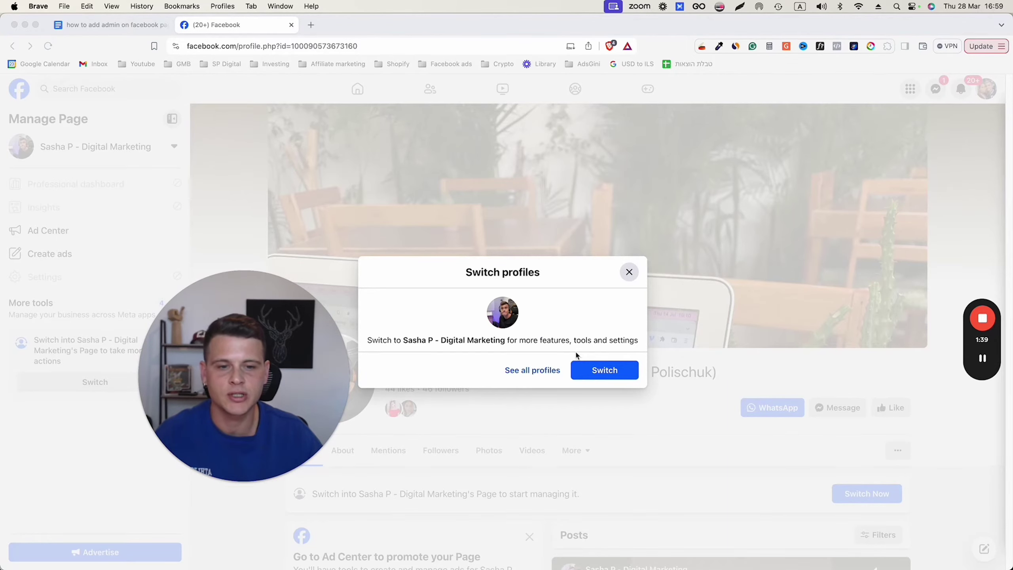
pyautogui.click(597, 373)
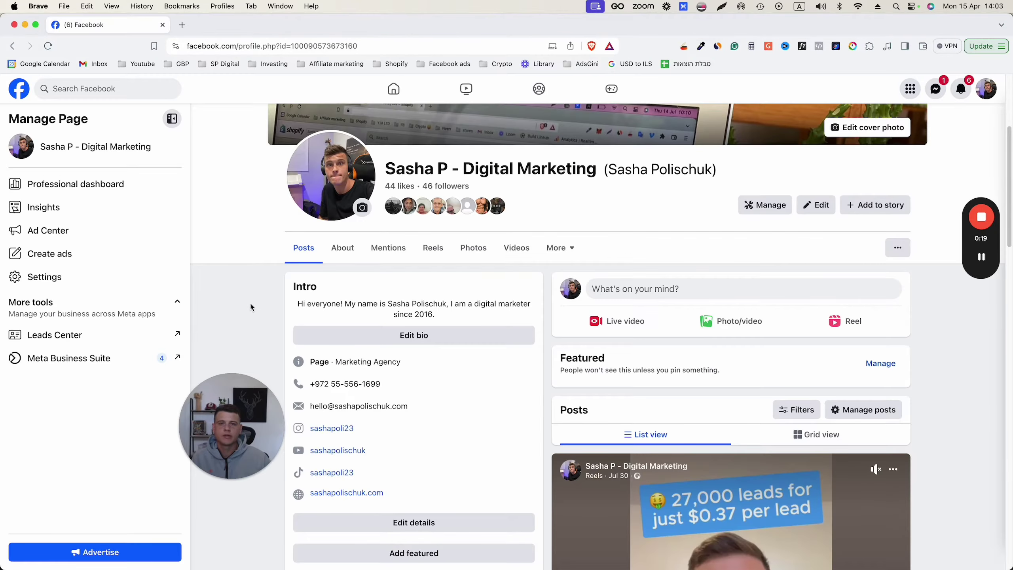
# Step: Open the Page access settings from the Page's professional dashboard
pyautogui.click(764, 205)
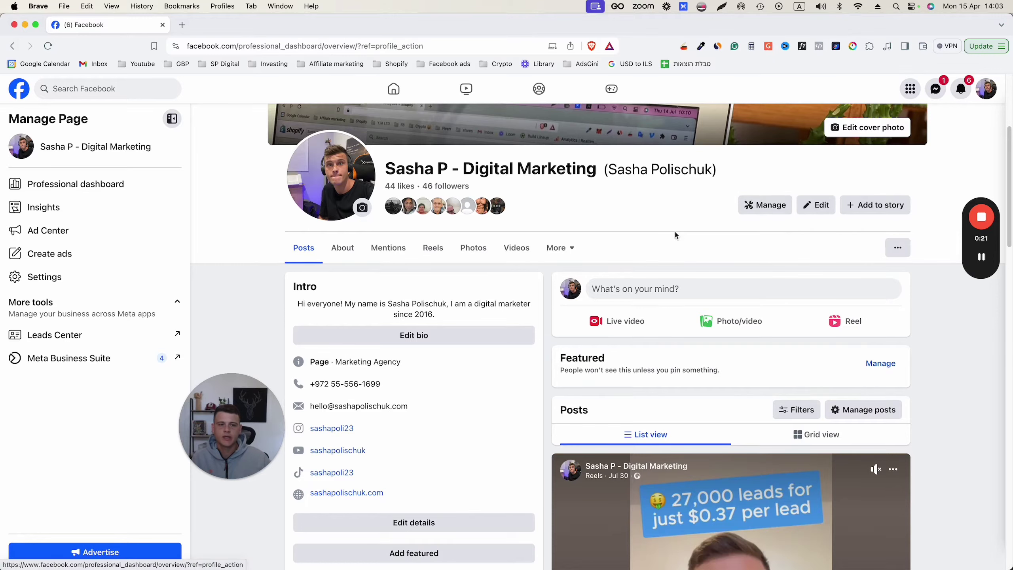
pyautogui.scroll(-5, 100, 391)
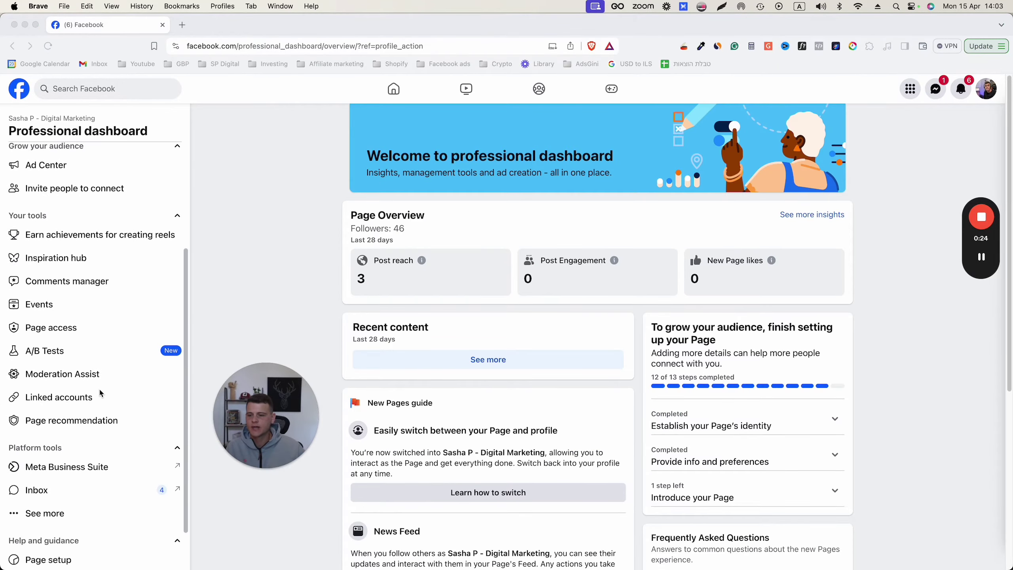
pyautogui.scroll(2, 73, 375)
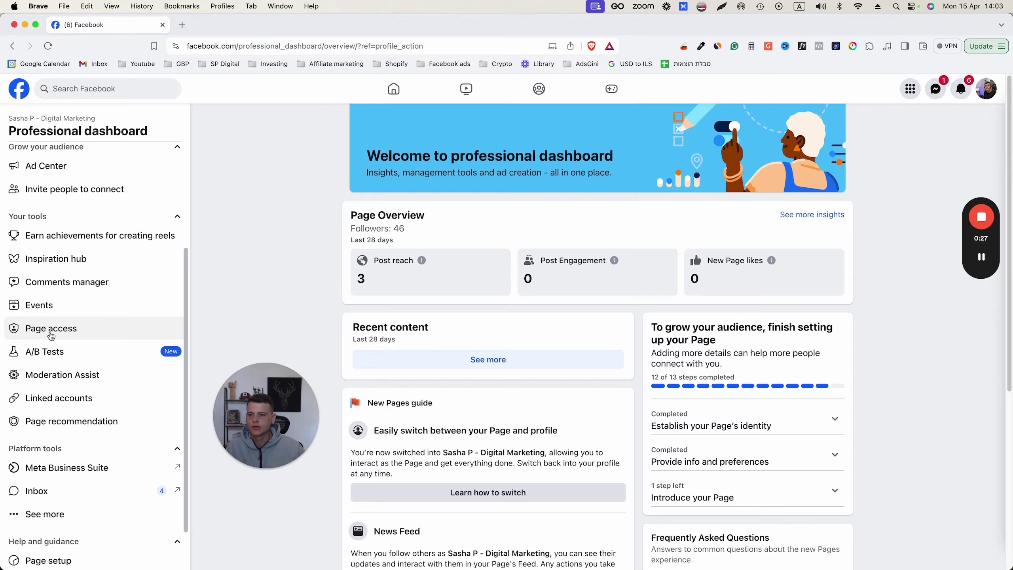
pyautogui.click(180, 333)
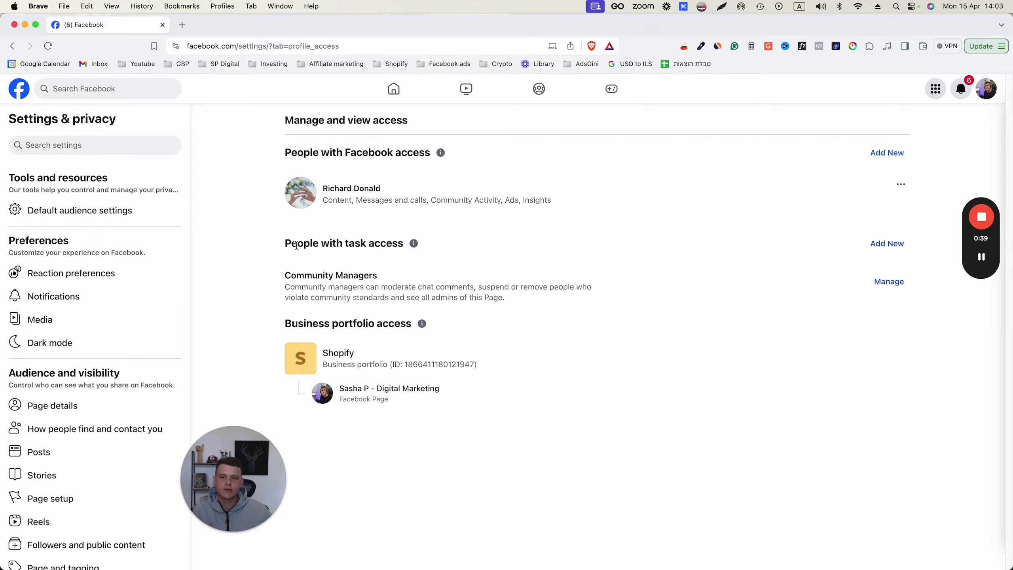
pyautogui.moveTo(275, 247); pyautogui.dragTo(404, 244)
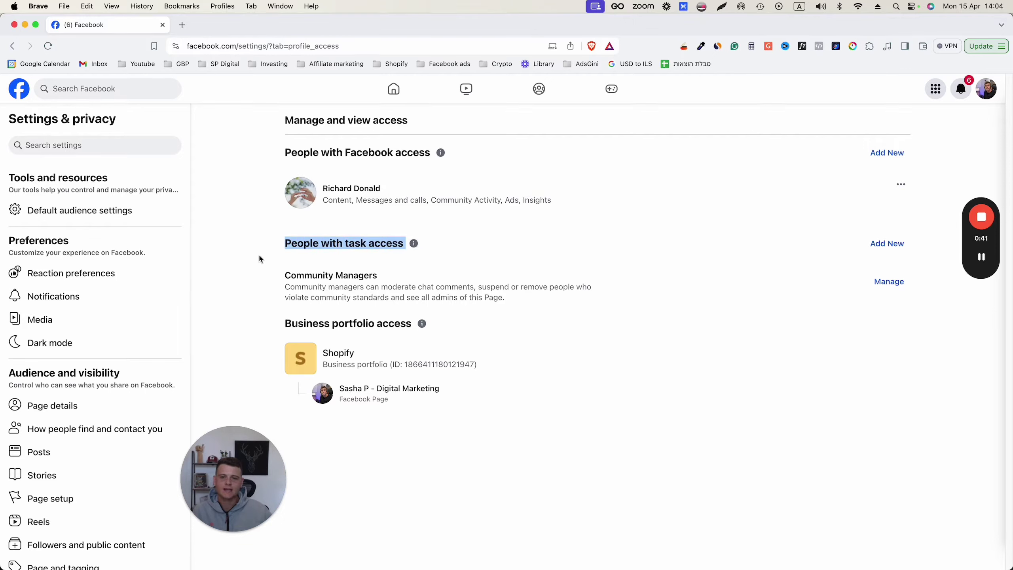
pyautogui.click(258, 256)
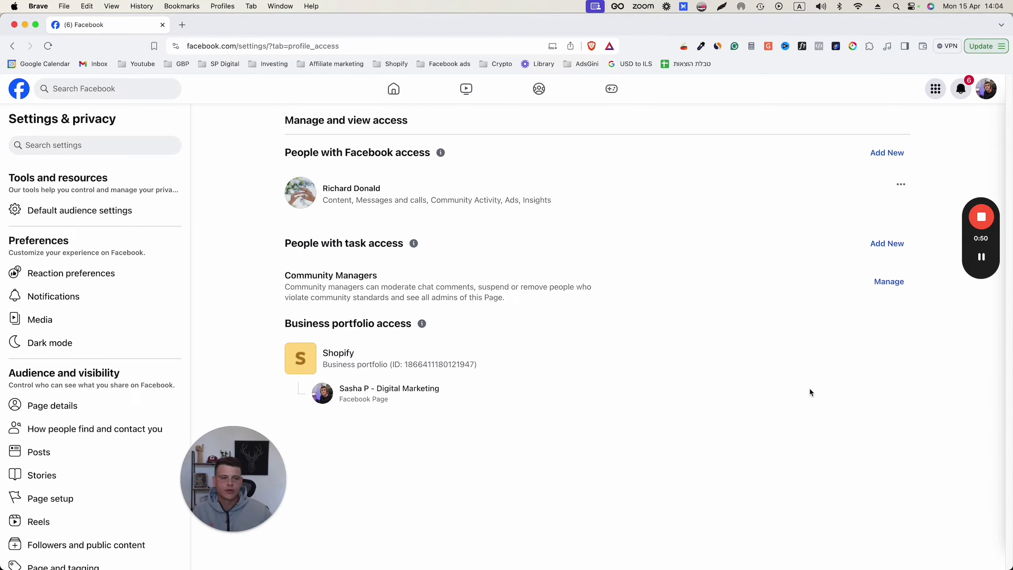
# Step: Add a new person with Facebook access, found by name search, and allow them full control
pyautogui.click(882, 159)
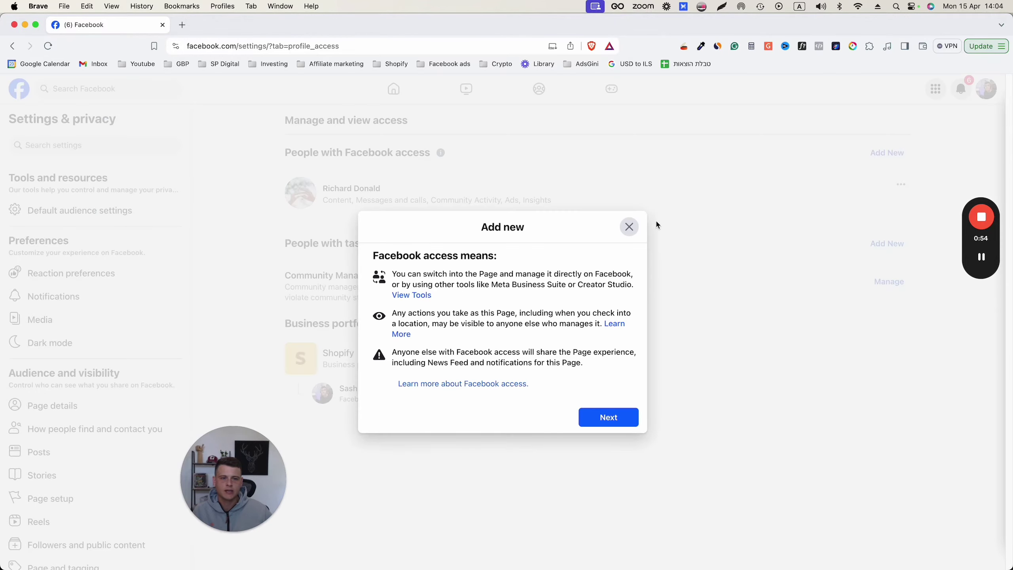
pyautogui.click(605, 416)
pyautogui.click(434, 235)
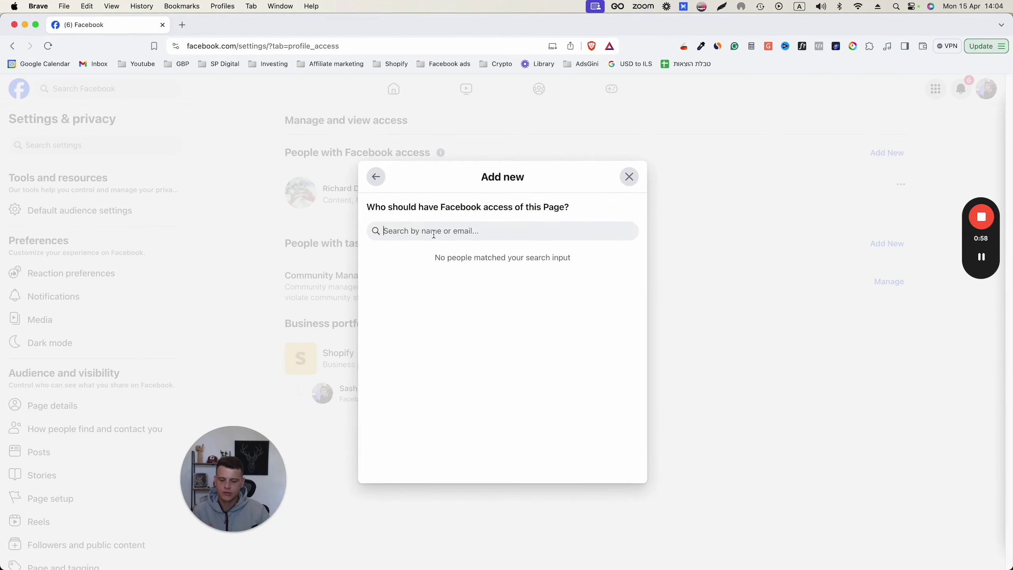
pyautogui.write('diana')
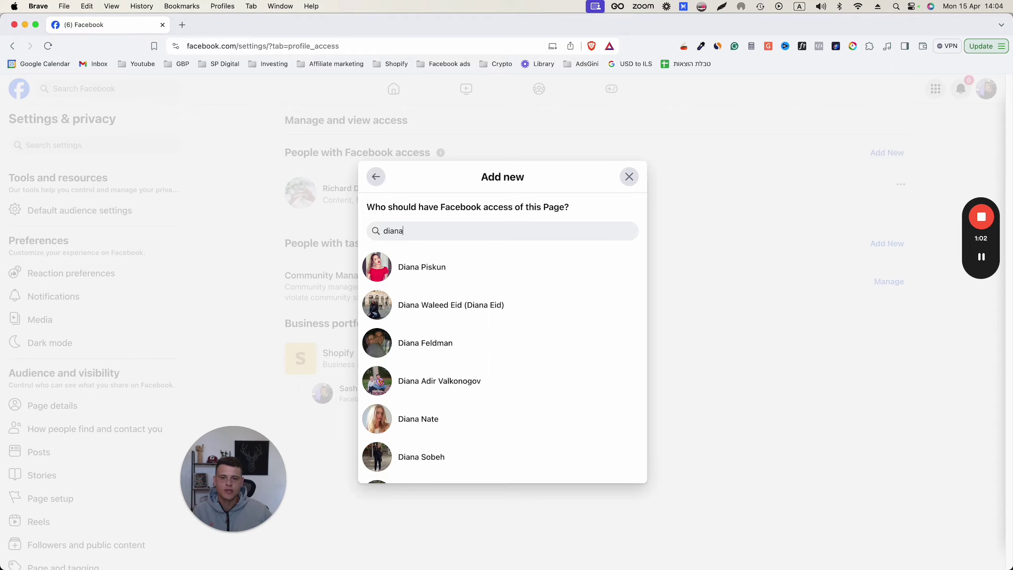
pyautogui.click(432, 270)
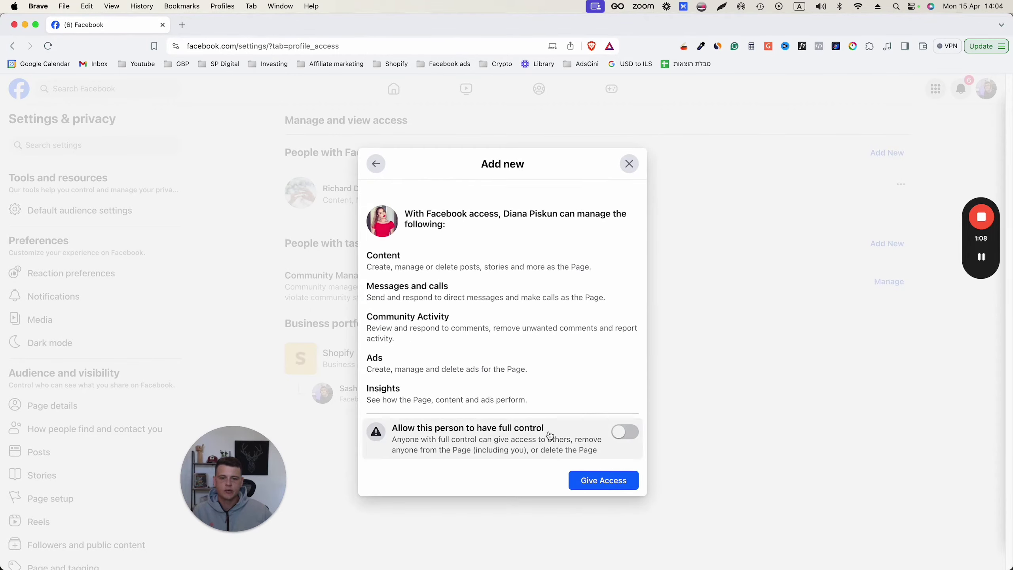
pyautogui.click(624, 433)
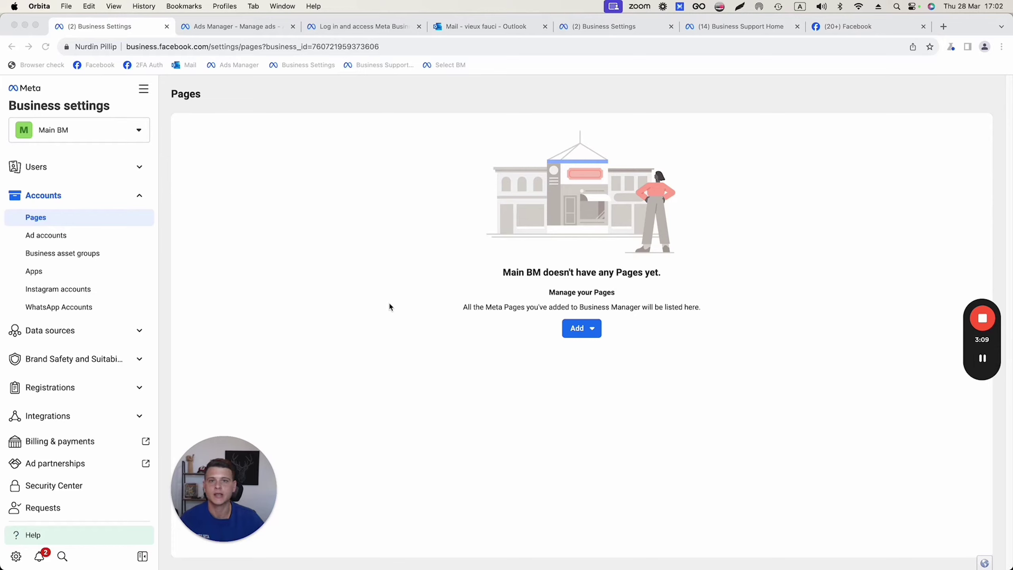
# Step: Add the already-owned Viva La Piel Page to Main BM through Add a Page
pyautogui.click(308, 250)
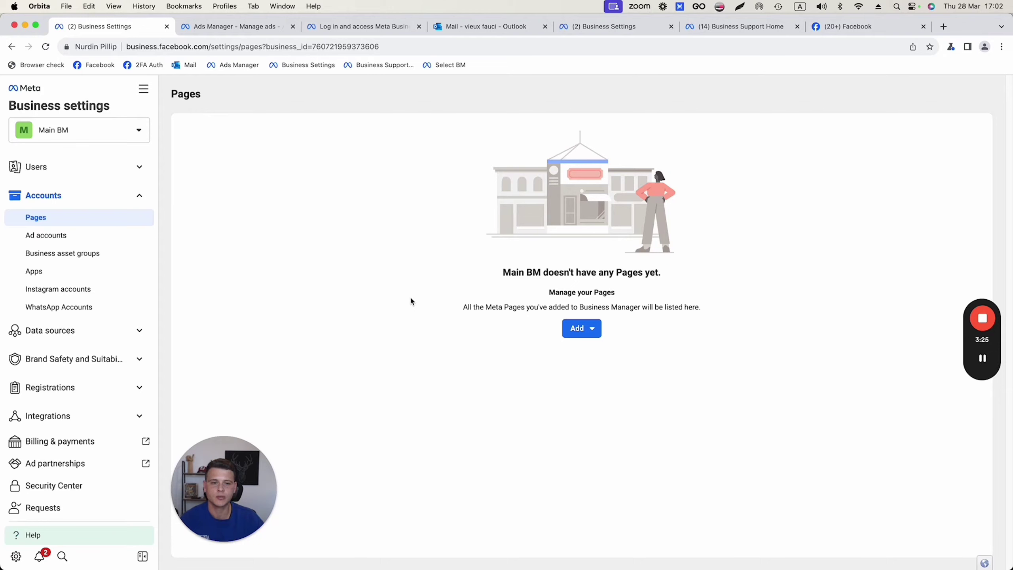
pyautogui.click(583, 330)
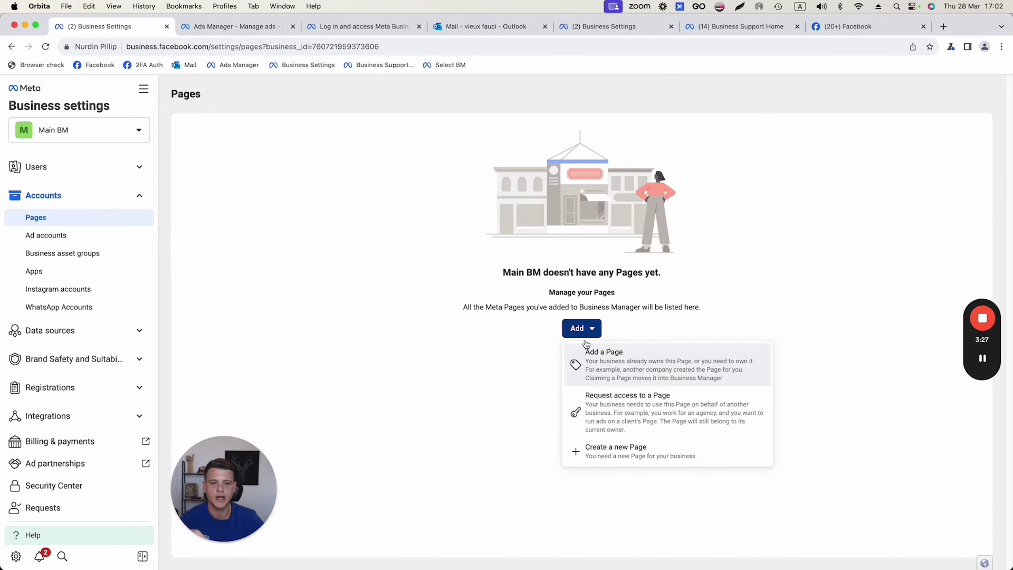
pyautogui.click(600, 361)
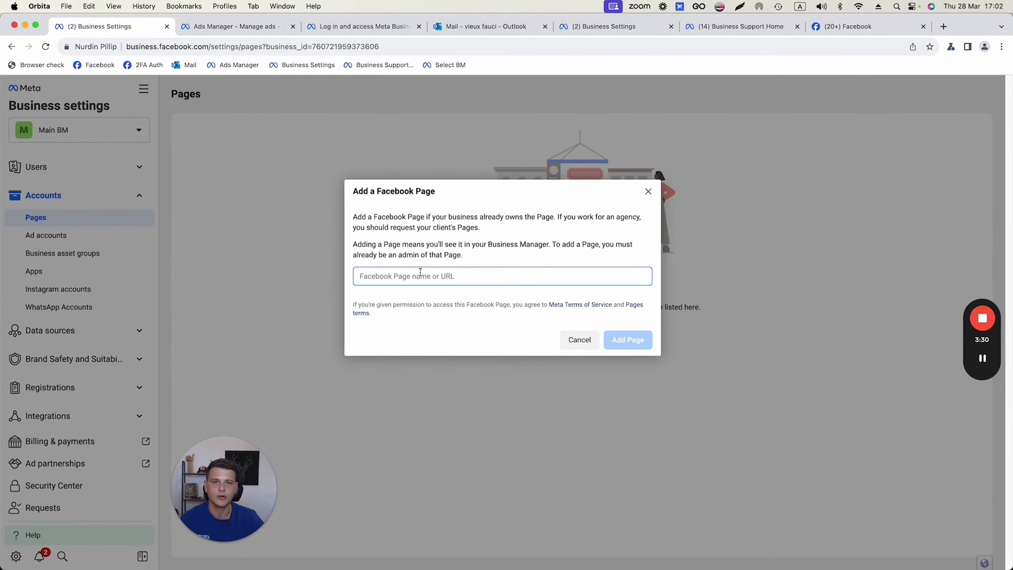
pyautogui.write('Viva La Piel')
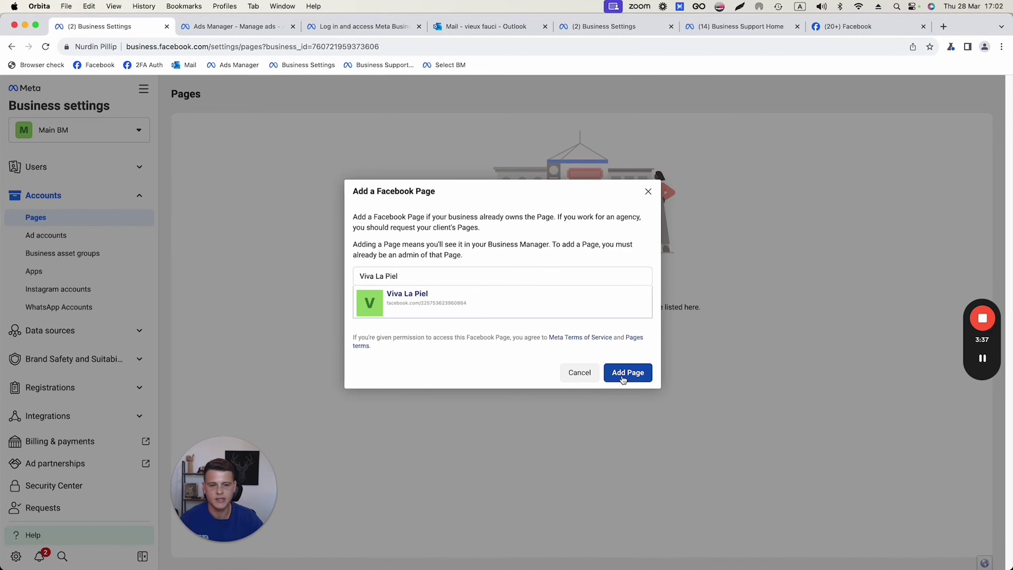
pyautogui.click(623, 379)
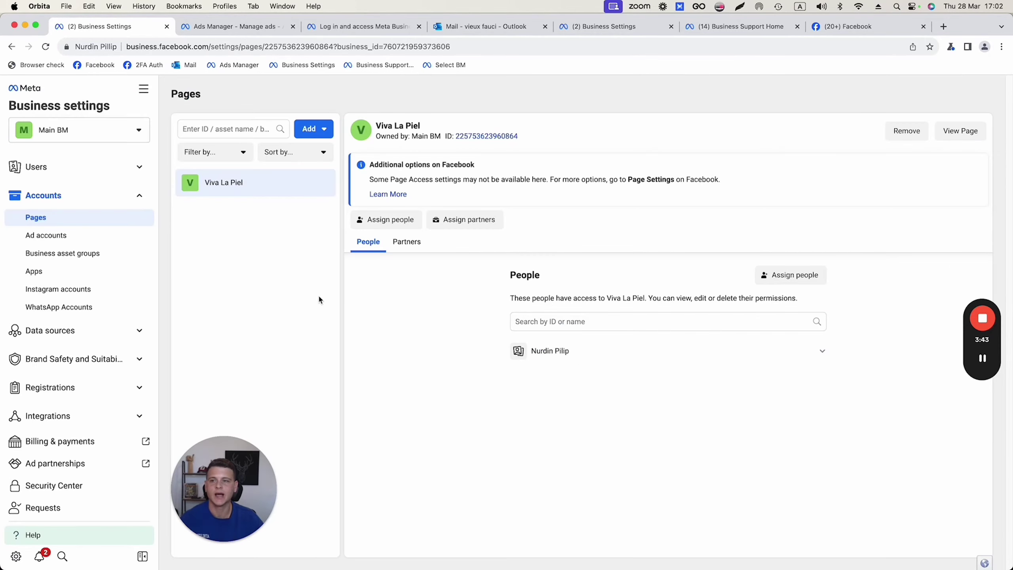
# Step: From Users > People, invite a new person by entering their e-mail address
pyautogui.click(45, 176)
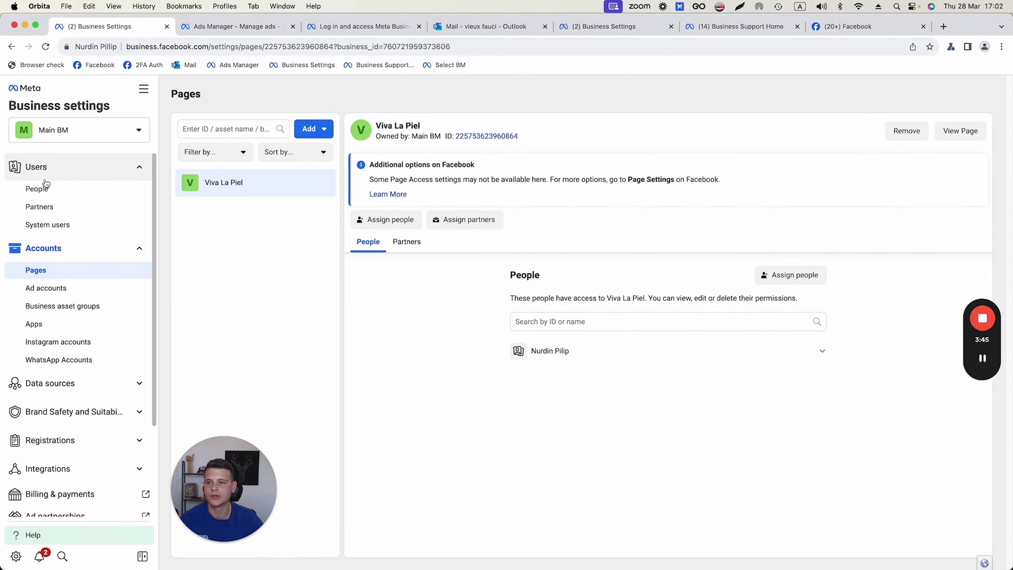
pyautogui.click(37, 189)
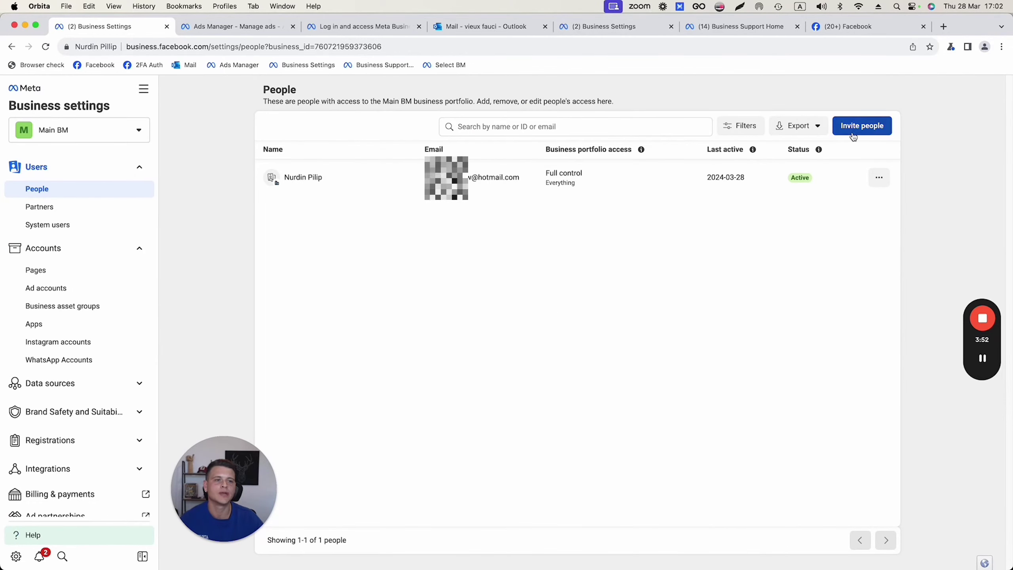
pyautogui.click(868, 133)
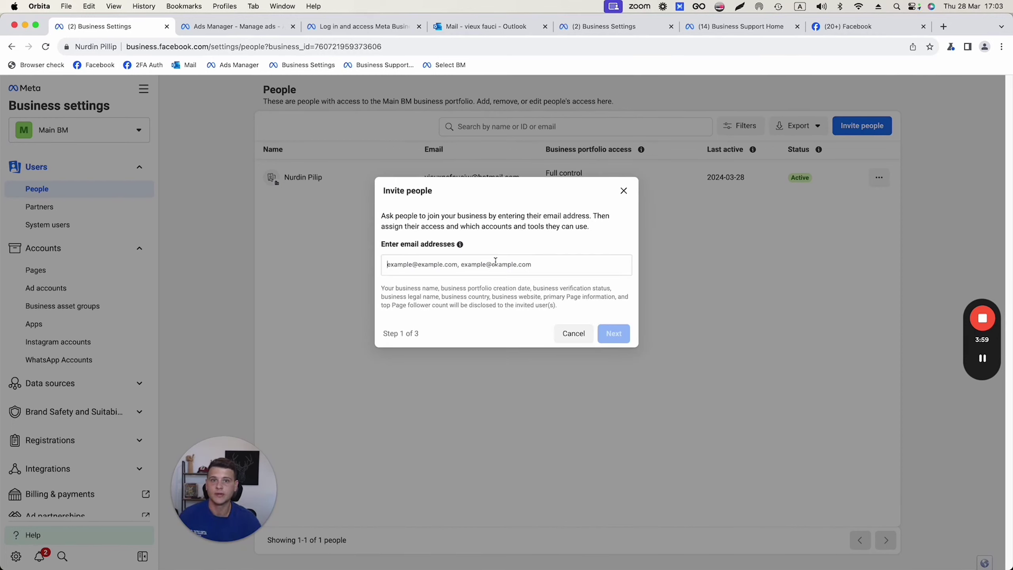
pyautogui.click(495, 260)
pyautogui.press('Return')
pyautogui.click(613, 334)
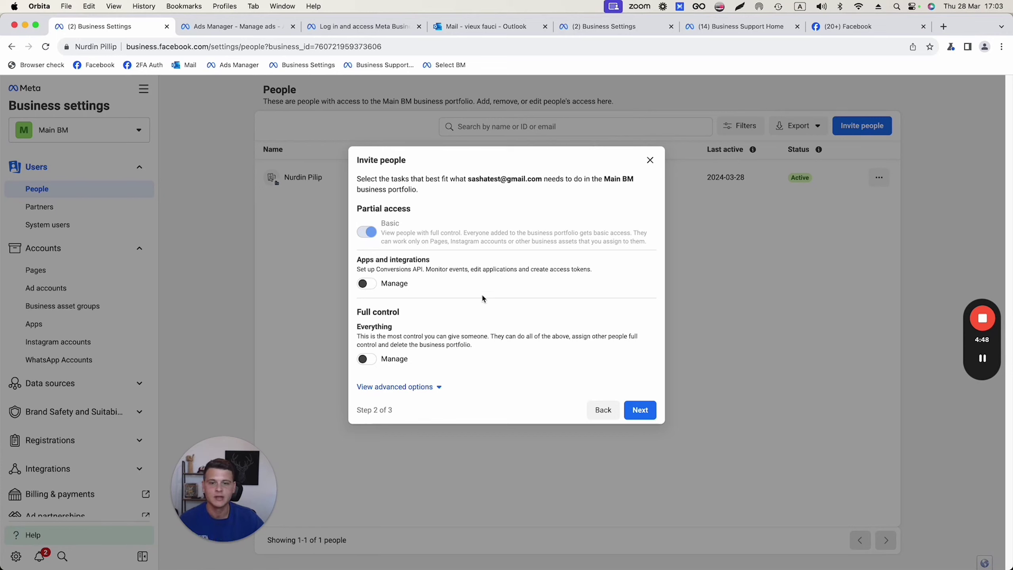
# Step: Select the Viva La Piel Page and grant the invitee Full control 'Everything'
pyautogui.click(639, 410)
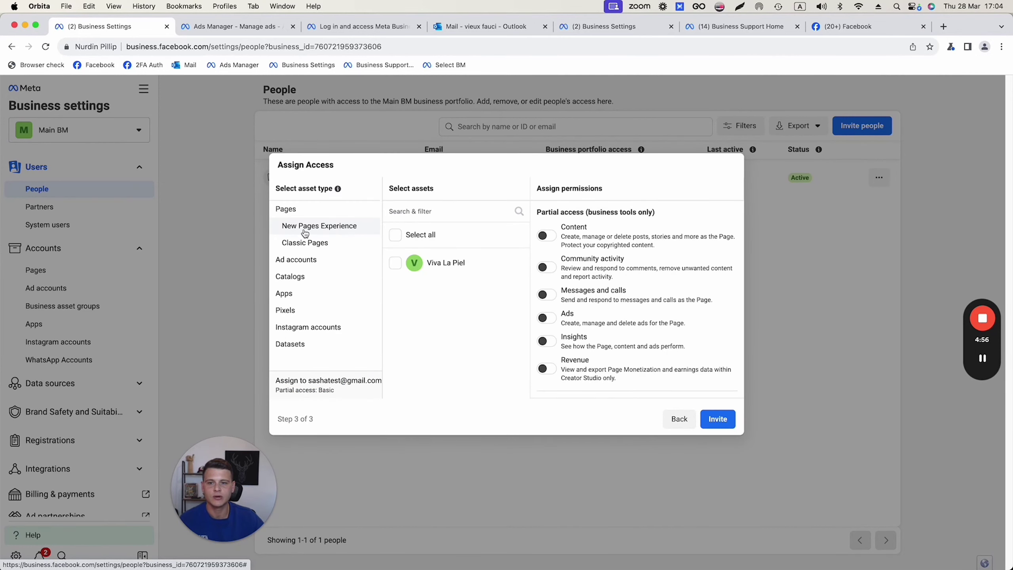
pyautogui.click(396, 266)
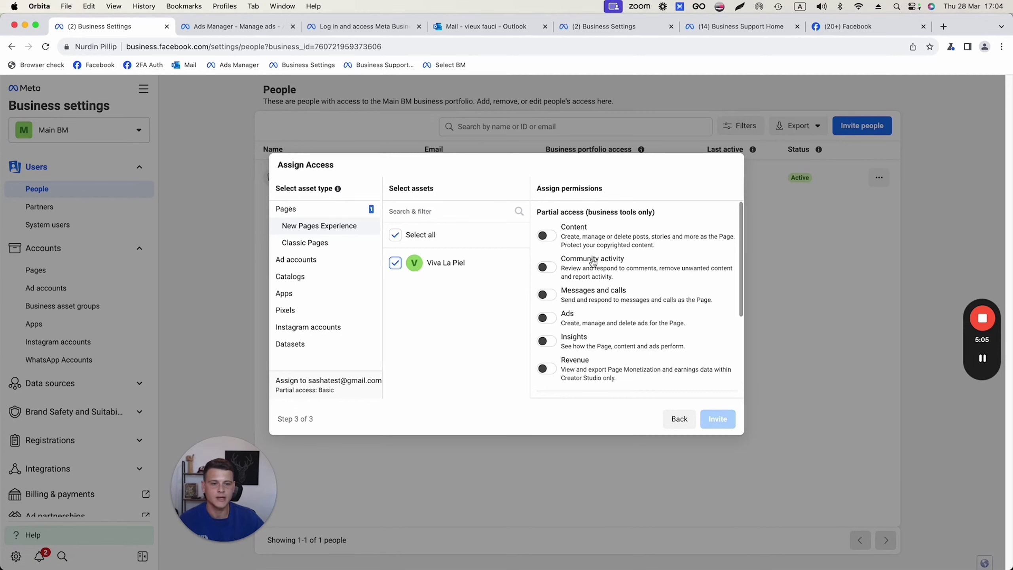
pyautogui.scroll(-5, 594, 262)
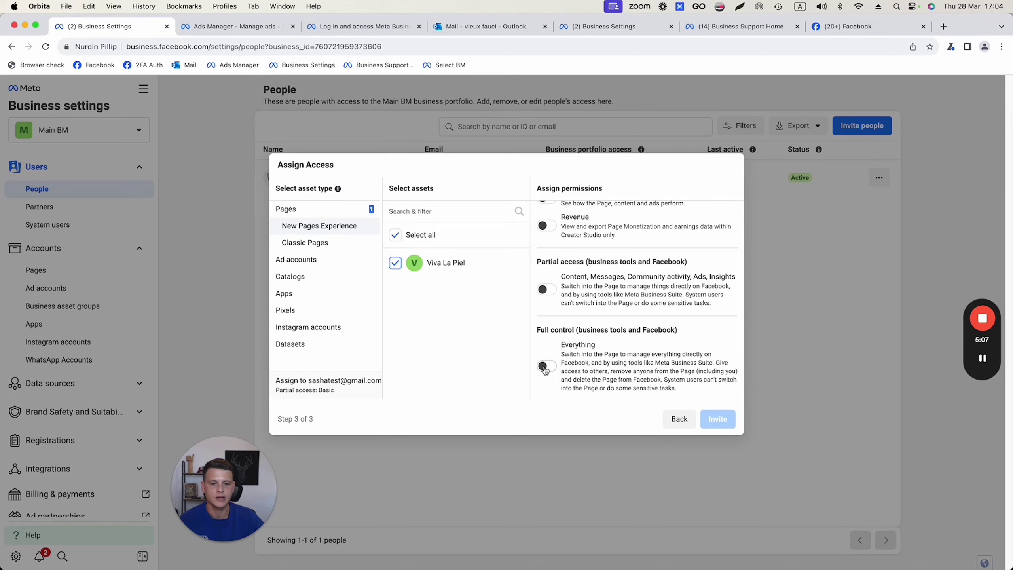
pyautogui.click(546, 366)
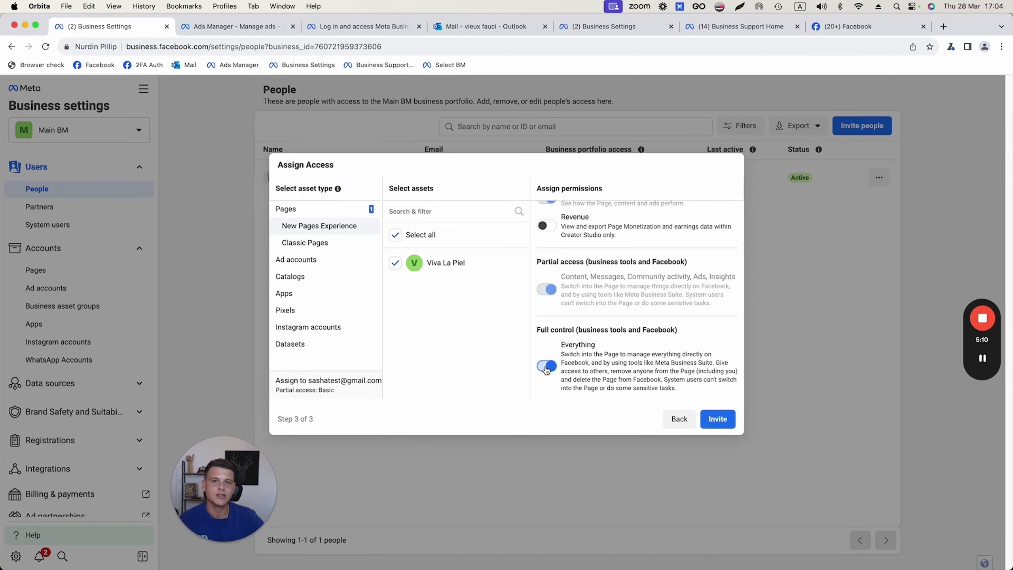